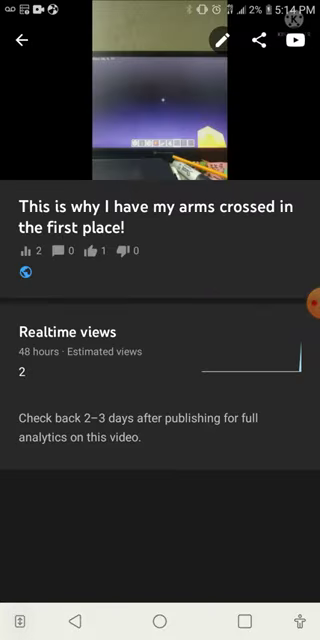
scroll(160, 300, down, 2)
Open the edit screen for 'This is why I have my arms crossed in the first place!'.
click(160, 621)
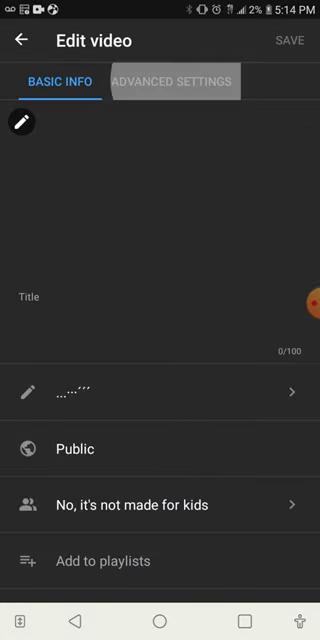
In advanced settings, switch Allow comments off and back on, then save the video.
click(171, 81)
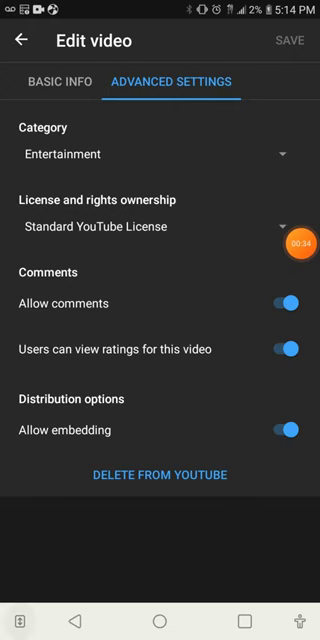
click(286, 303)
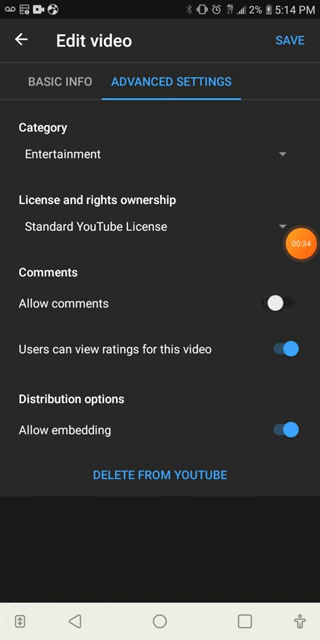
click(286, 303)
click(292, 40)
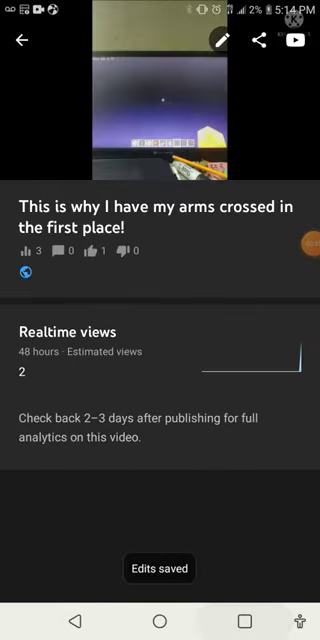
Switch to YouTube via Recents to check comments, then view another video's advanced settings.
click(244, 621)
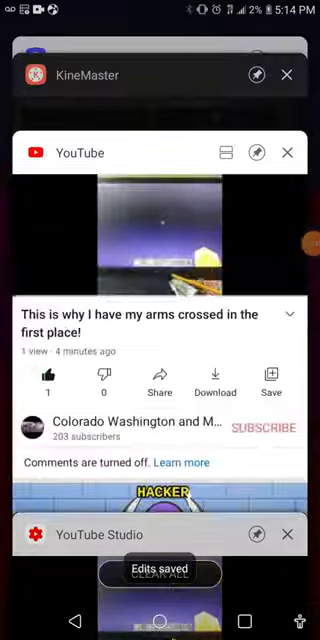
scroll(160, 300, up, 3)
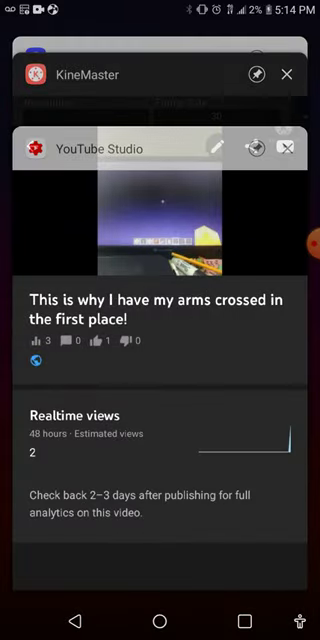
click(160, 350)
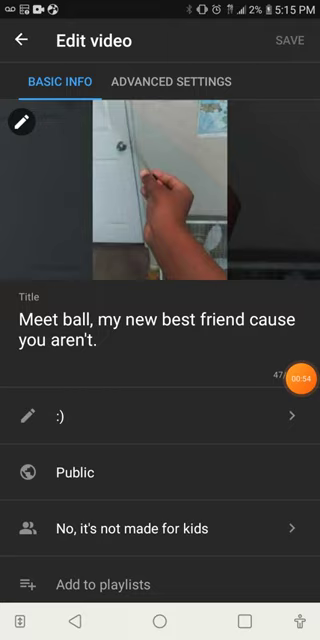
click(171, 81)
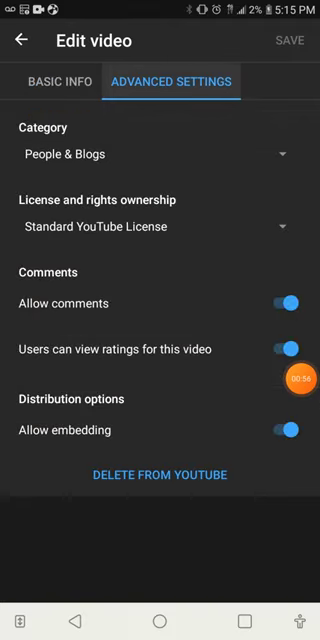
Scroll the advanced settings to confirm Allow comments is on, then go to the home screen.
mouse_move(307, 378)
mouse_down()
mouse_move(237, 258)
mouse_move(300, 318)
mouse_up()
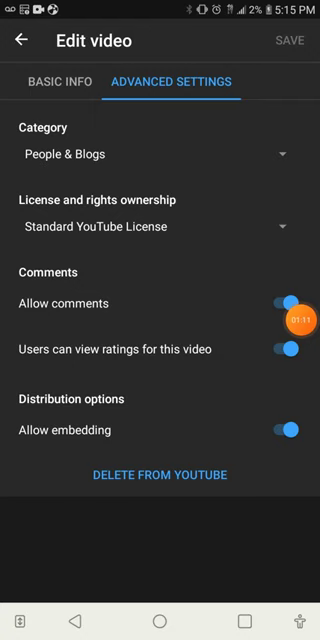
click(160, 621)
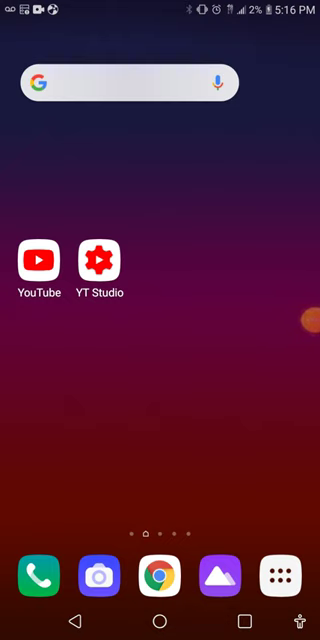
click(305, 320)
click(300, 265)
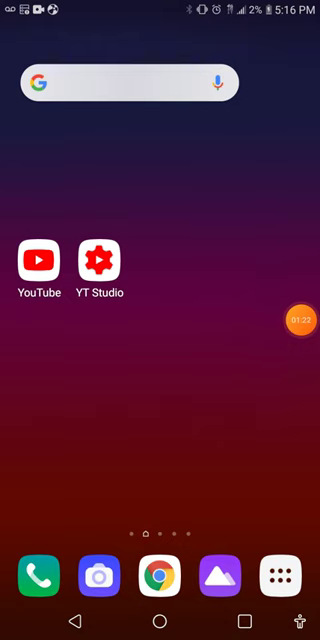
click(300, 320)
click(300, 320)
click(300, 320)
click(300, 228)
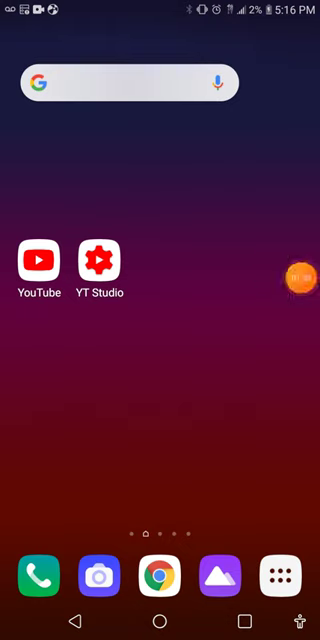
click(305, 278)
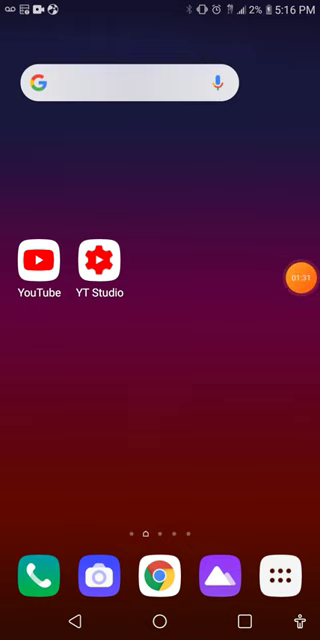